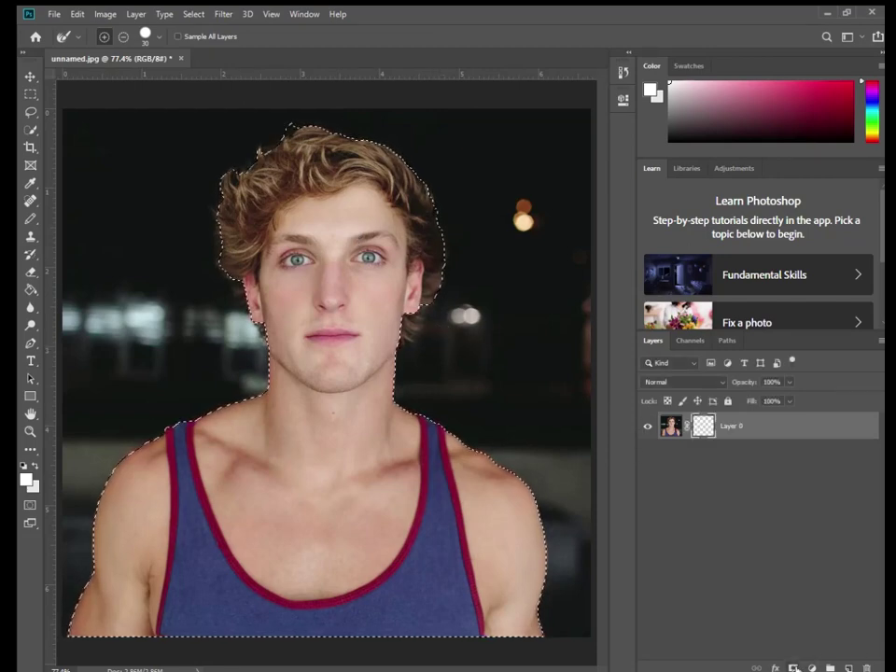
Mask the man to the selection and merge him onto a white-filled layer beneath
{"action": "left_click", "coordinate": [795, 668]}
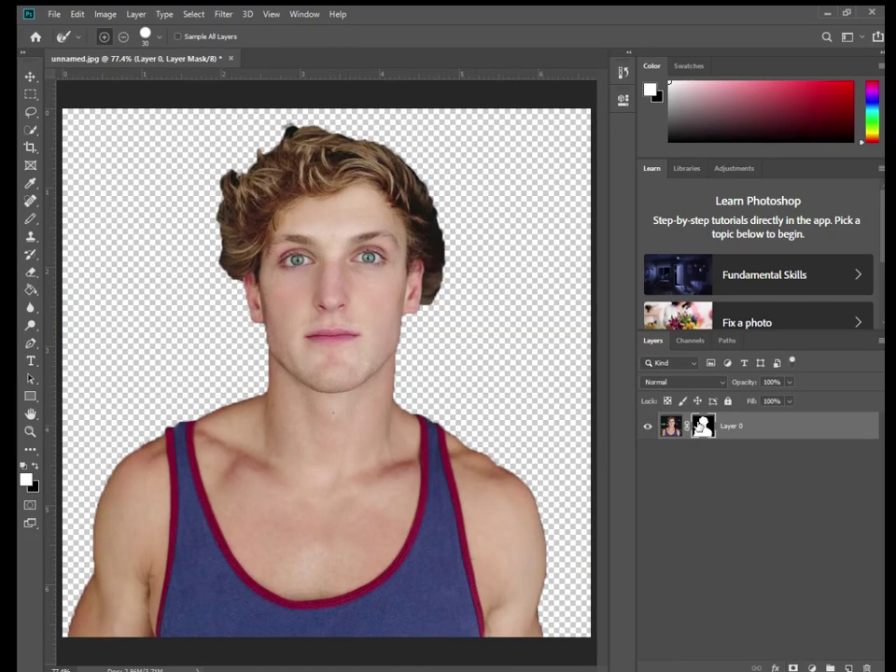
{"action": "left_click", "coordinate": [849, 668]}
{"action": "key", "text": "ctrl+bracketleft"}
{"action": "key", "text": "alt+BackSpace"}
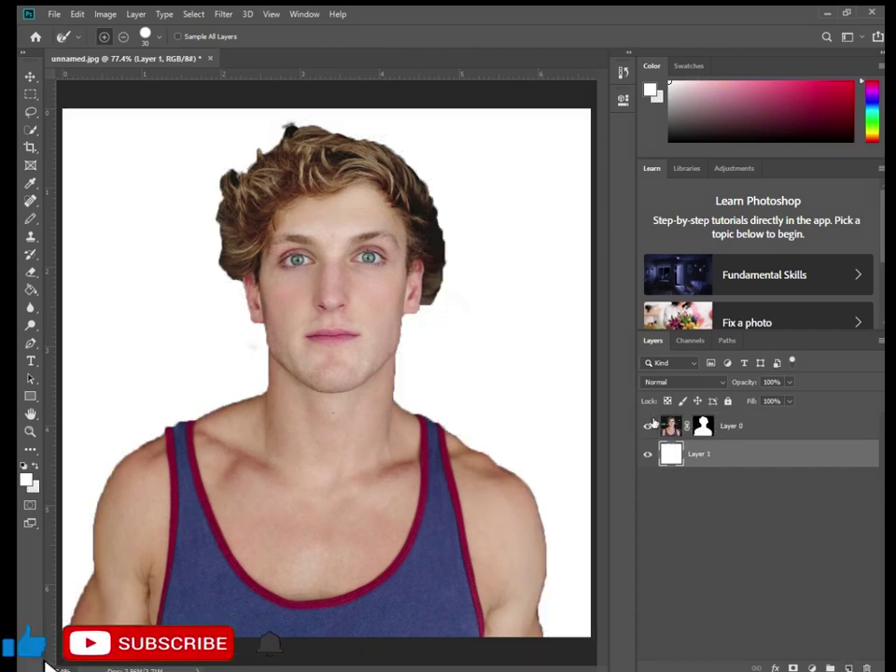
{"action": "left_click", "coordinate": [738, 425]}
{"action": "key", "text": "ctrl+e"}
Duplicate the portrait into 'line art' and 'color' layers and ink the line art with Filter Gallery
{"action": "key", "text": "ctrl+j"}
{"action": "key", "text": "ctrl+shift+alt+n"}
{"action": "key", "text": "ctrl+shift+e"}
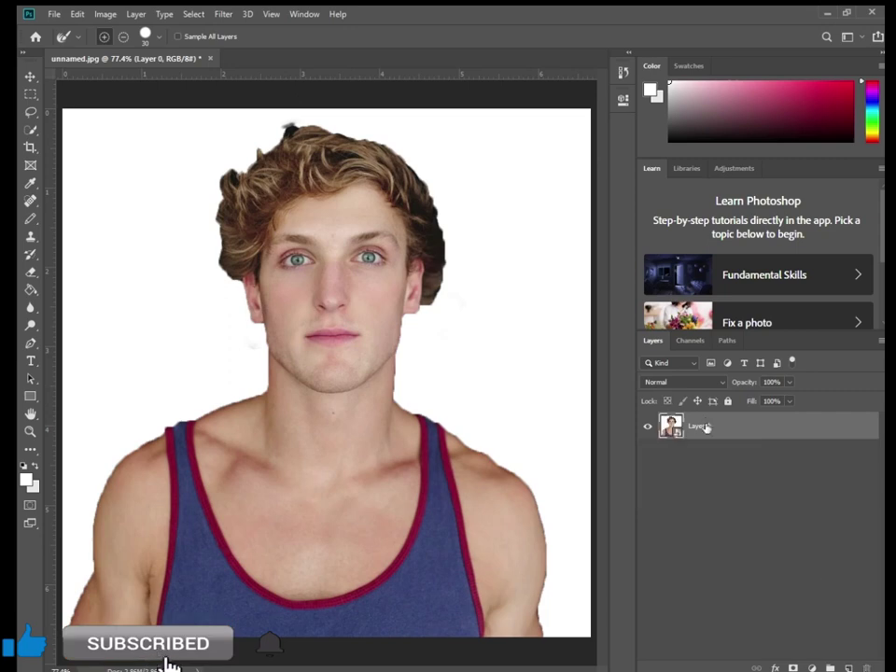
{"action": "key", "text": "ctrl+j"}
{"action": "double_click", "coordinate": [707, 426]}
{"action": "type", "text": "line art"}
{"action": "double_click", "coordinate": [707, 454]}
{"action": "type", "text": "color"}
{"action": "key", "text": "Tab"}
{"action": "key", "text": "Return"}
{"action": "key", "text": "ctrl+f"}
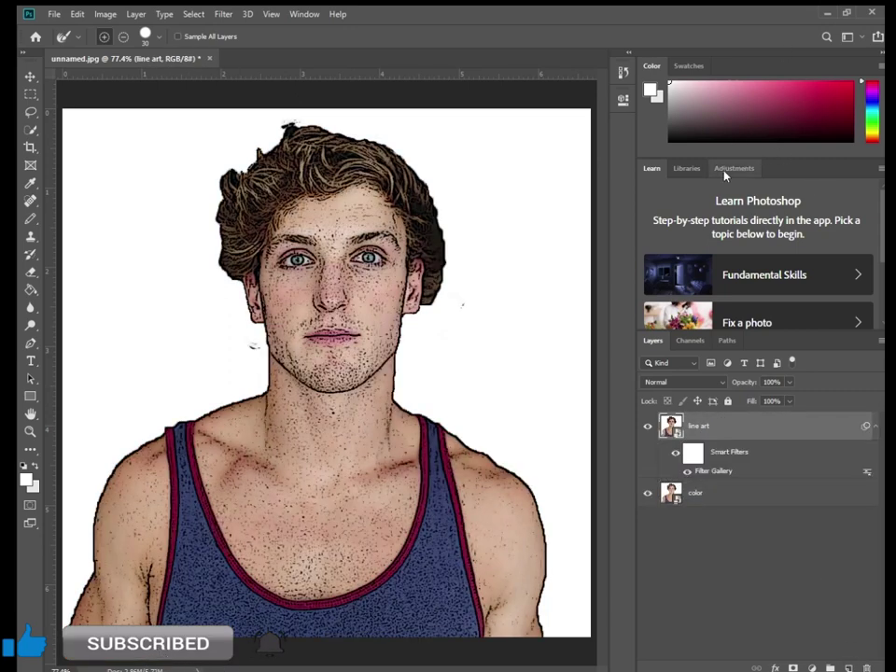
Try a Threshold adjustment on the line art, then undo it
{"action": "left_click", "coordinate": [105, 14]}
{"action": "key", "text": "Return"}
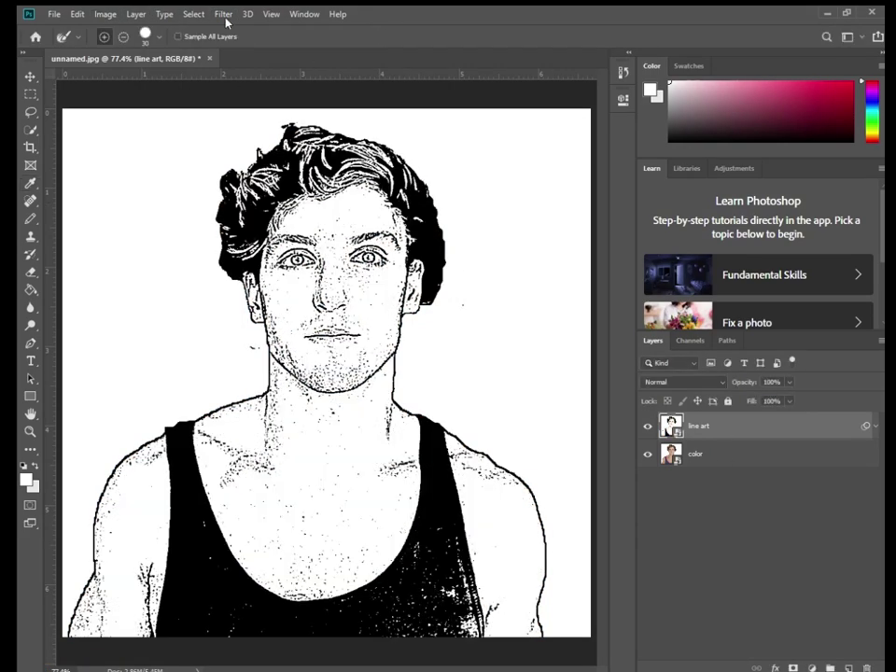
{"action": "key", "text": "ctrl+z"}
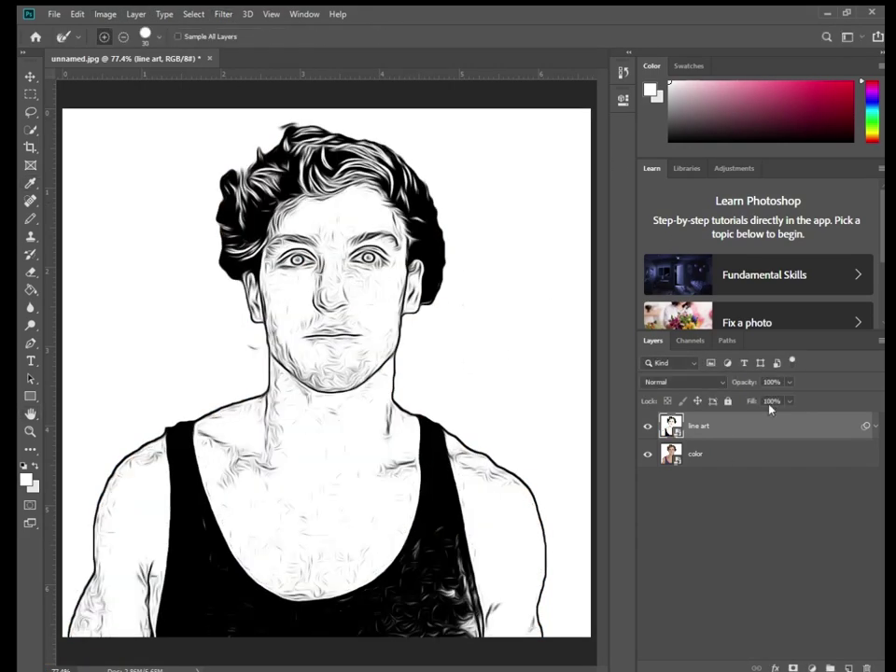
Clip a Levels adjustment to the line art and set the line art to Multiply
{"action": "left_click", "coordinate": [810, 668]}
{"action": "left_click", "coordinate": [811, 490]}
{"action": "key", "text": "ctrl+alt+g"}
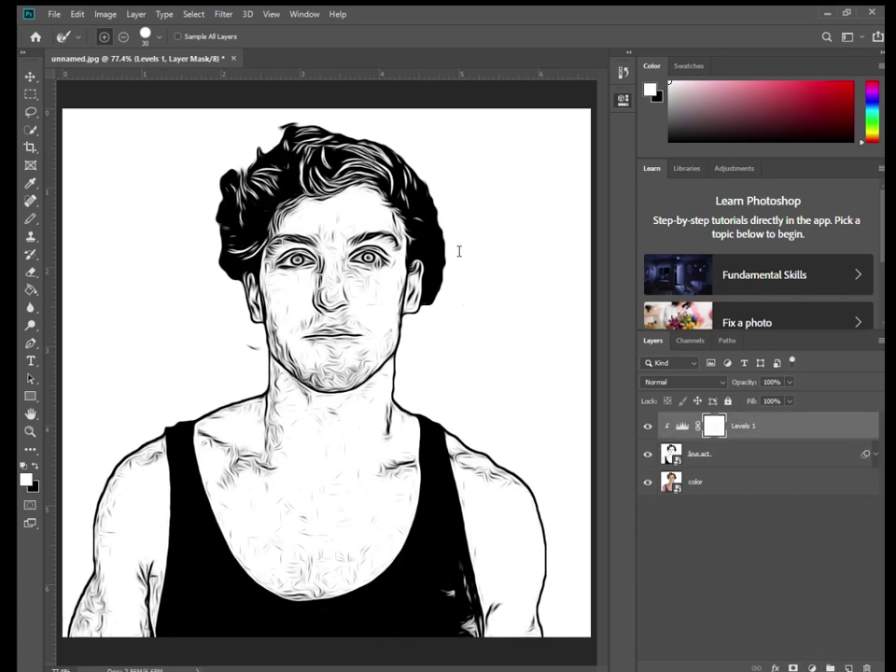
{"action": "left_click", "coordinate": [787, 455]}
{"action": "key", "text": "shift+alt+m"}
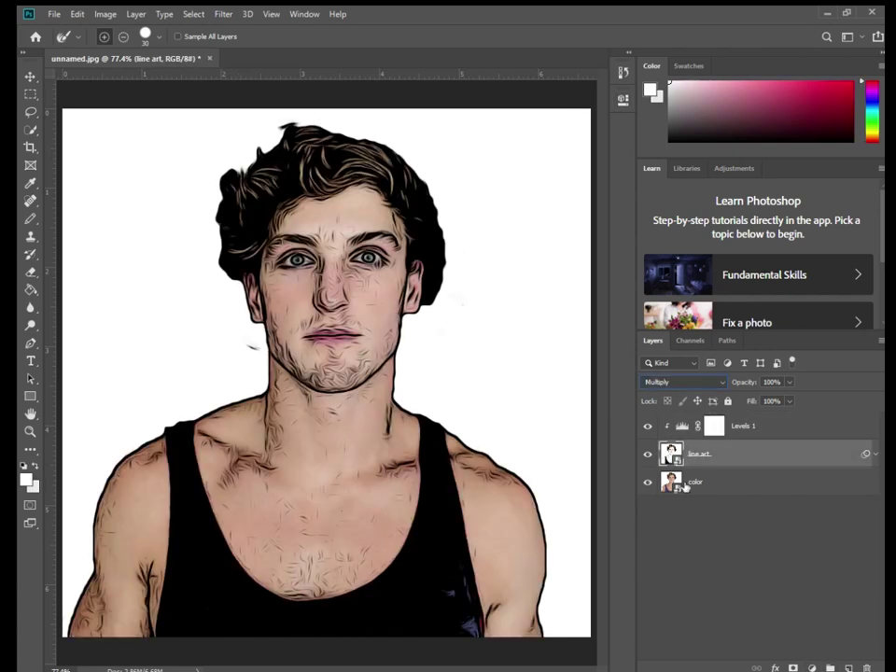
Add a new layer named 'eyes' clipped above the color layer
{"action": "left_click", "coordinate": [738, 482]}
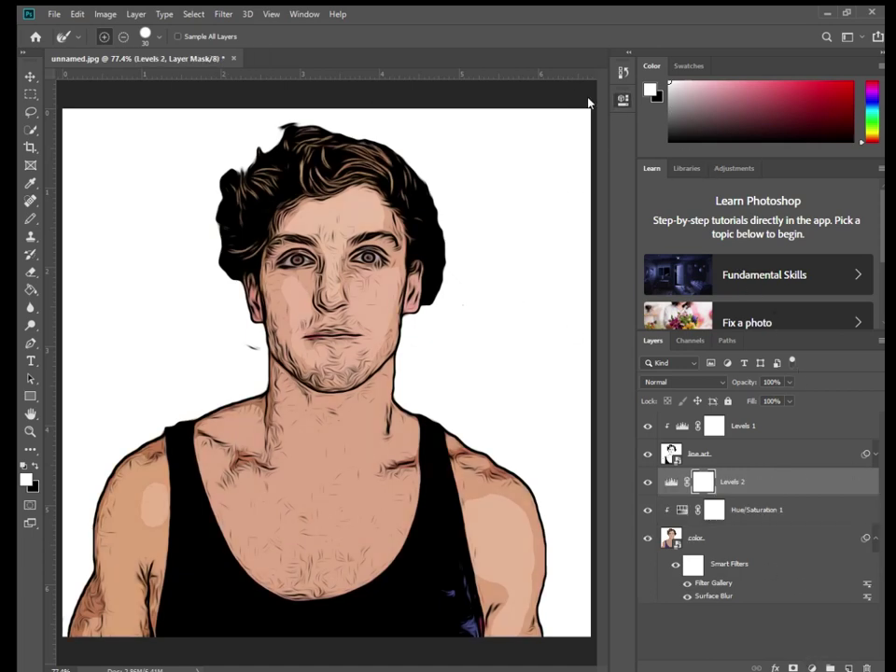
{"action": "left_click", "coordinate": [783, 620]}
{"action": "left_click", "coordinate": [849, 669]}
{"action": "double_click", "coordinate": [707, 537]}
{"action": "type", "text": "eyes"}
{"action": "key", "text": "Return"}
{"action": "key", "text": "ctrl+alt+g"}
Select the line art layer and zoom in on the mouth area
{"action": "left_click", "coordinate": [674, 454]}
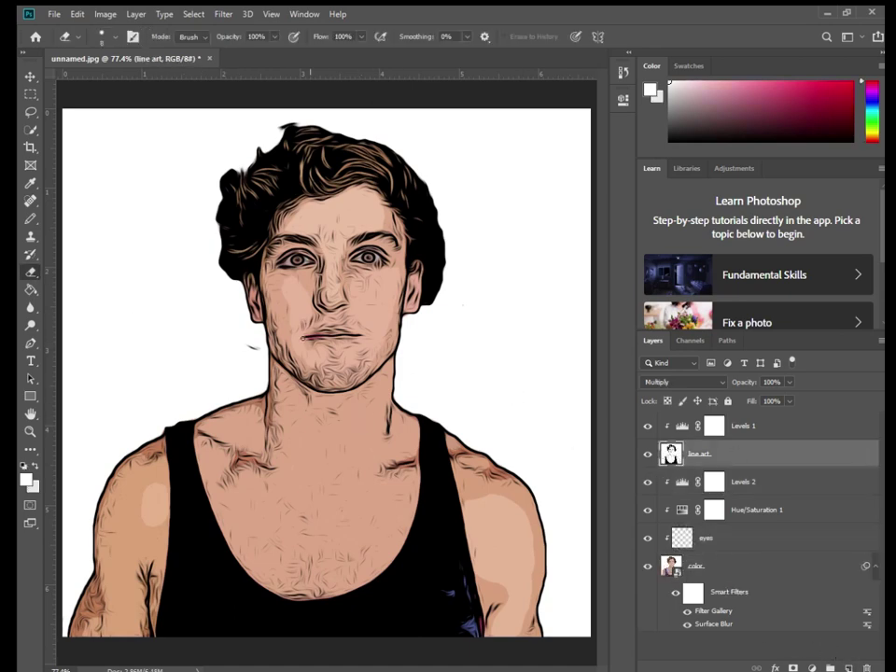
{"action": "key", "text": "z"}
{"action": "left_click", "coordinate": [318, 320]}
{"action": "left_click", "coordinate": [317, 320]}
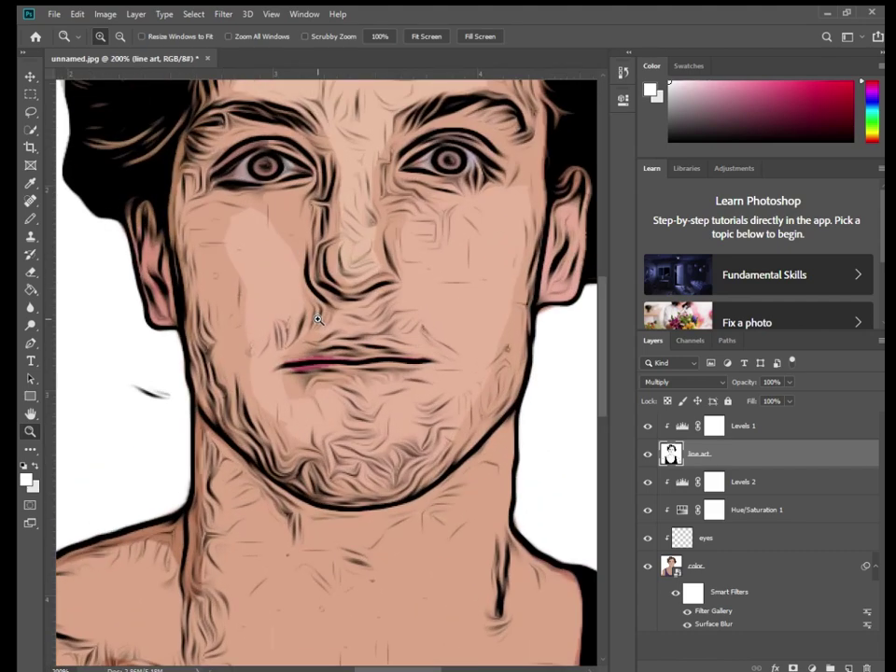
{"action": "left_click", "coordinate": [330, 339]}
{"action": "scroll", "coordinate": [330, 339], "scroll_direction": "down", "scroll_amount": 1}
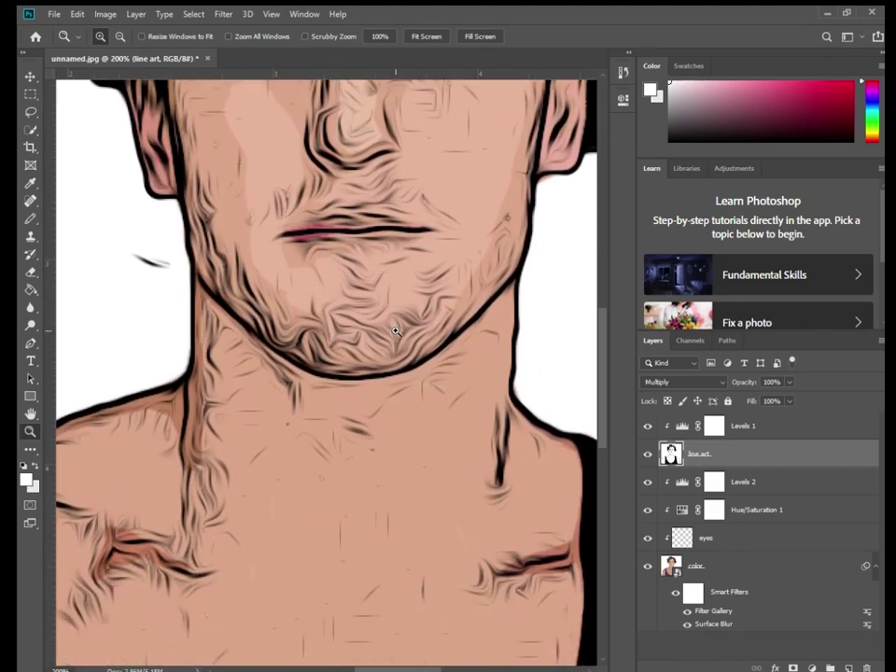
{"action": "left_click", "coordinate": [429, 36]}
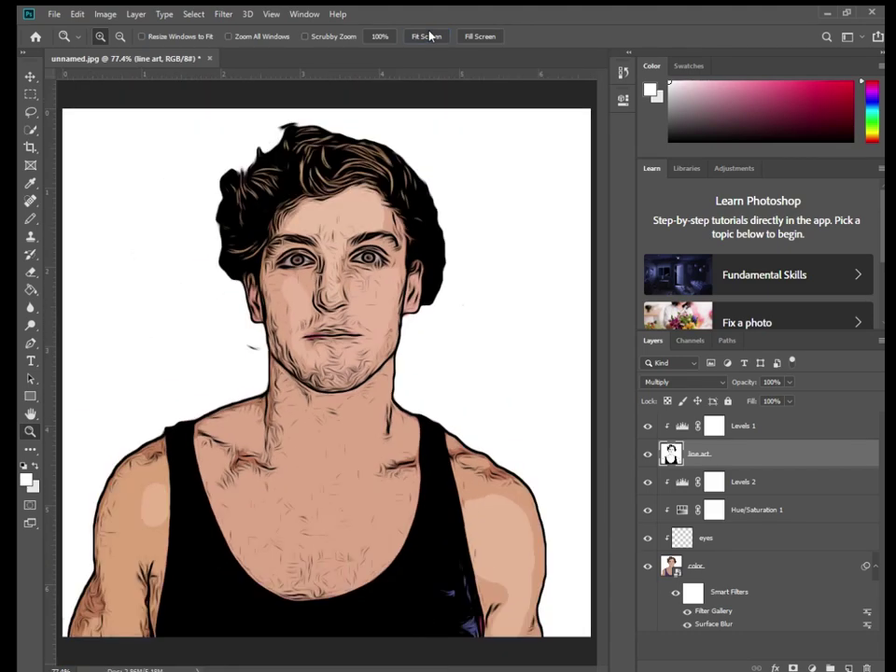
{"action": "left_click", "coordinate": [425, 195]}
{"action": "scroll", "coordinate": [386, 255], "scroll_direction": "down", "scroll_amount": 2}
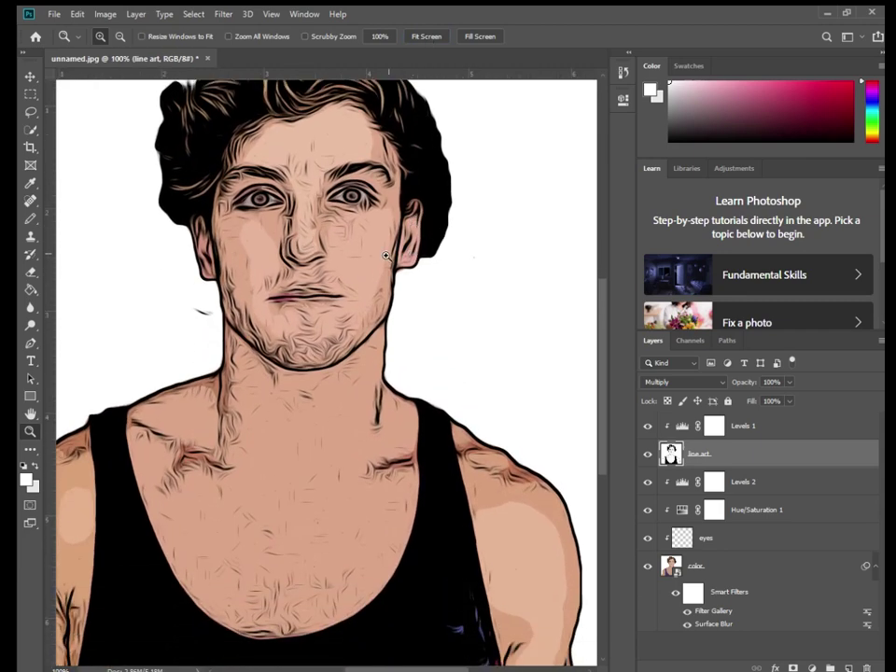
{"action": "key", "text": "e"}
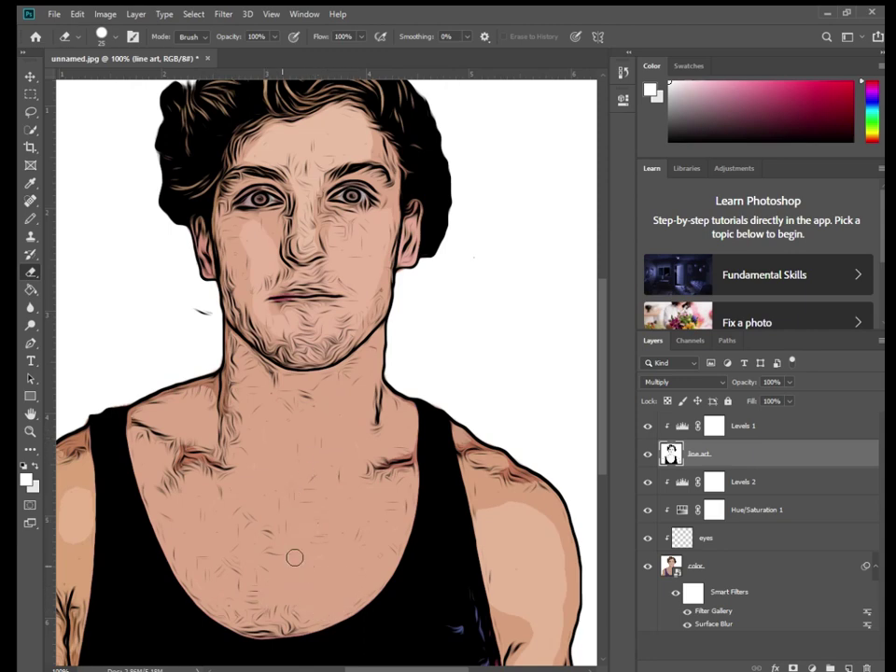
Erase the texture lines from the chest with an enlarged eraser
{"action": "key", "text": "bracketright"}
{"action": "key", "text": "bracketright"}
{"action": "key", "text": "bracketright"}
{"action": "left_click_drag", "start_coordinate": [274, 524], "coordinate": [319, 628]}
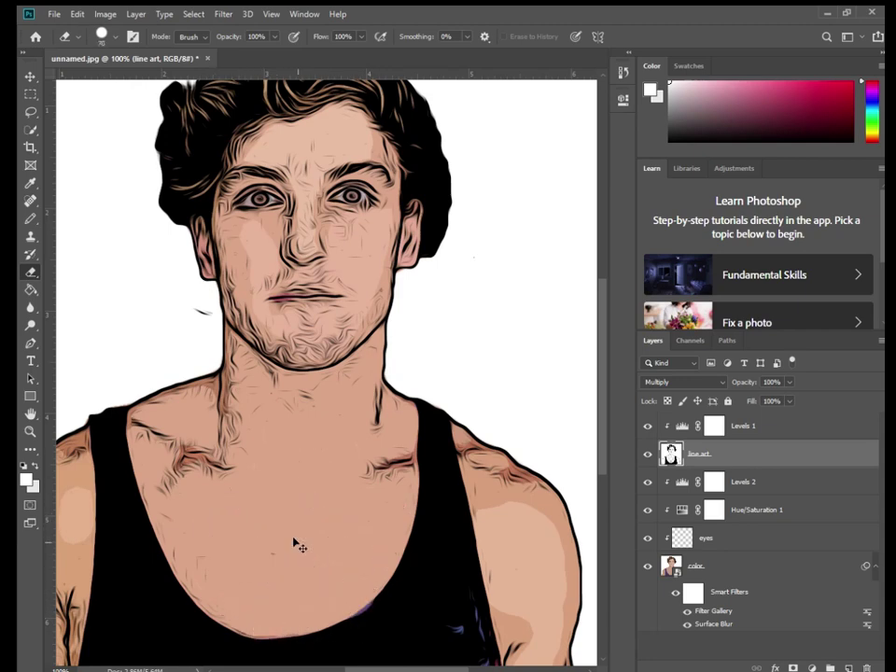
{"action": "left_click_drag", "start_coordinate": [208, 516], "coordinate": [221, 586]}
{"action": "scroll", "coordinate": [398, 558], "scroll_direction": "down", "scroll_amount": 3}
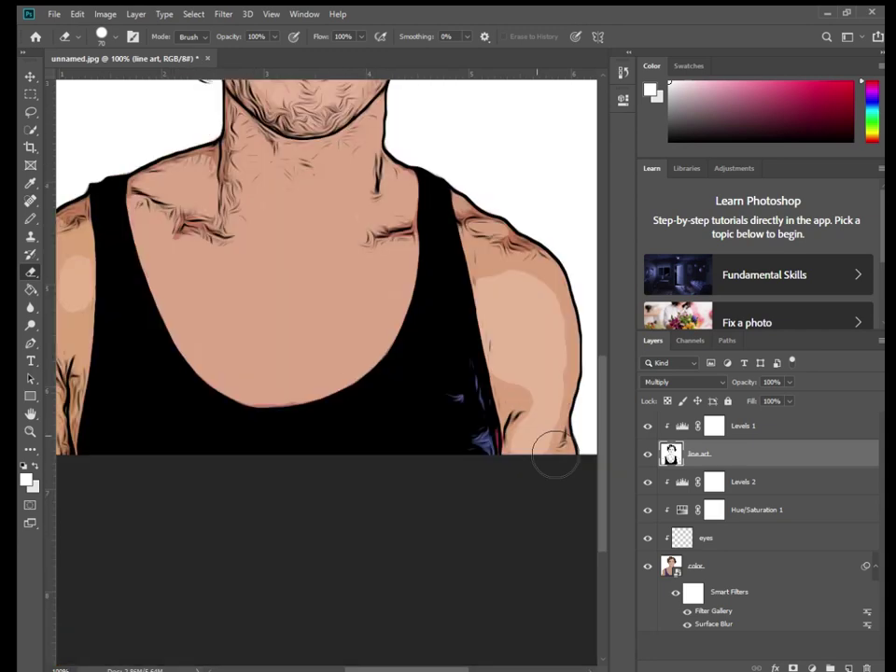
{"action": "scroll", "coordinate": [523, 361], "scroll_direction": "up", "scroll_amount": 1}
Erase stubble strokes on the chin, undoing the attempt above the upper lip
{"action": "key", "text": "bracketleft"}
{"action": "key", "text": "bracketleft"}
{"action": "key", "text": "bracketleft"}
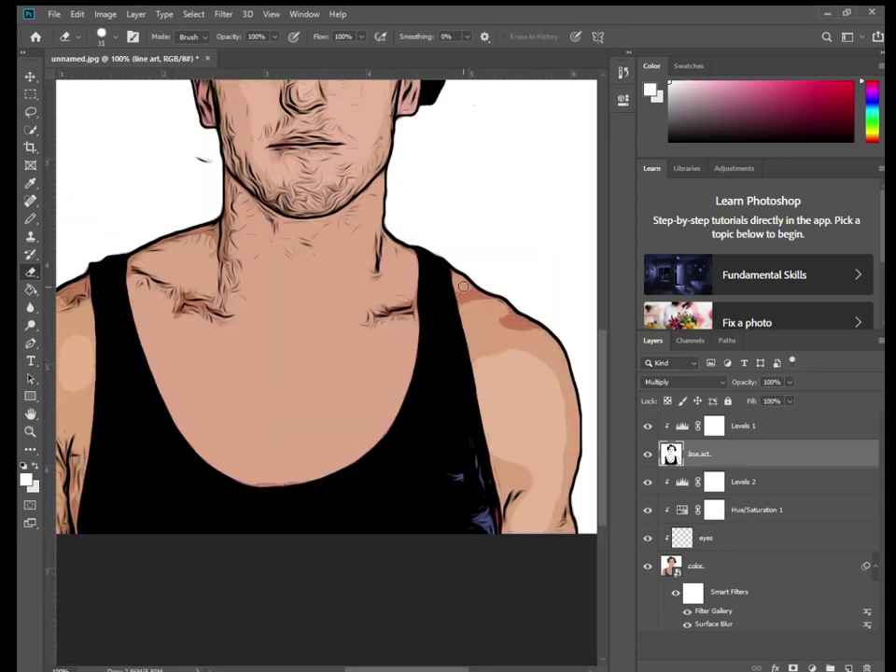
{"action": "scroll", "coordinate": [335, 341], "scroll_direction": "up", "scroll_amount": 1}
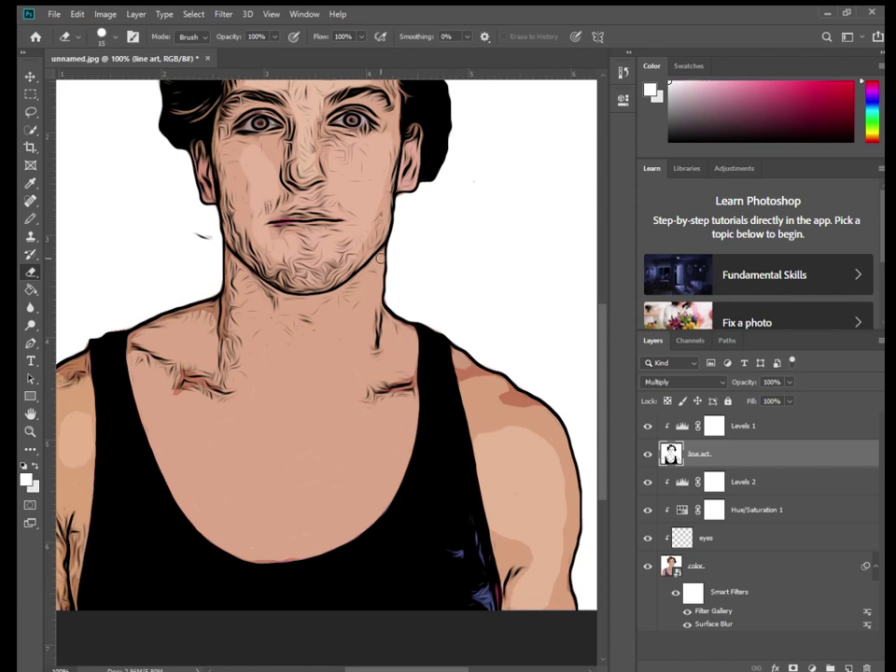
{"action": "scroll", "coordinate": [350, 308], "scroll_direction": "up", "scroll_amount": 1}
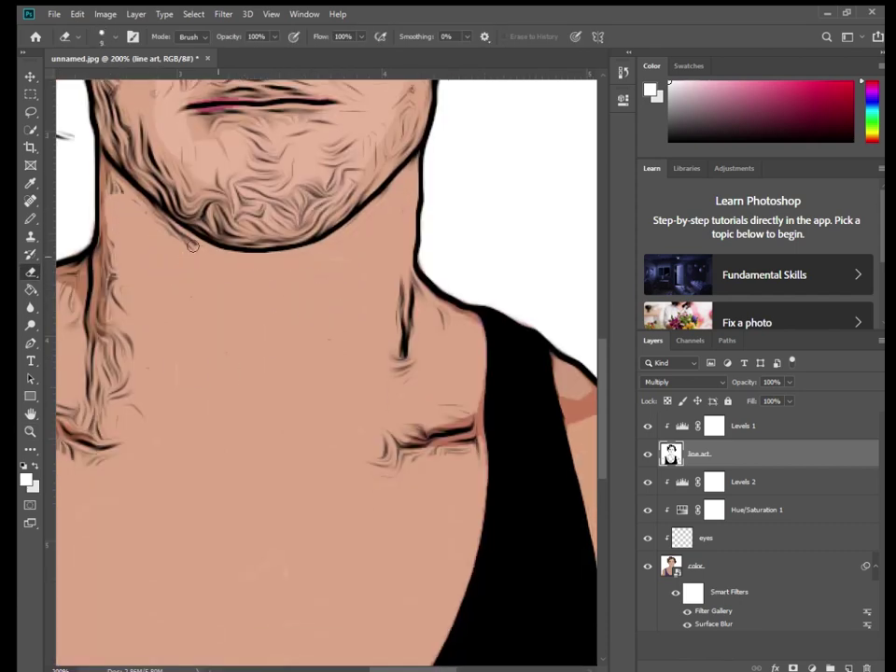
{"action": "scroll", "coordinate": [471, 367], "scroll_direction": "up", "scroll_amount": 5}
{"action": "scroll", "coordinate": [266, 262], "scroll_direction": "up", "scroll_amount": 2}
{"action": "key", "text": "bracketright"}
{"action": "key", "text": "bracketright"}
{"action": "key", "text": "bracketright"}
{"action": "key", "text": "bracketleft"}
{"action": "key", "text": "bracketleft"}
{"action": "key", "text": "bracketleft"}
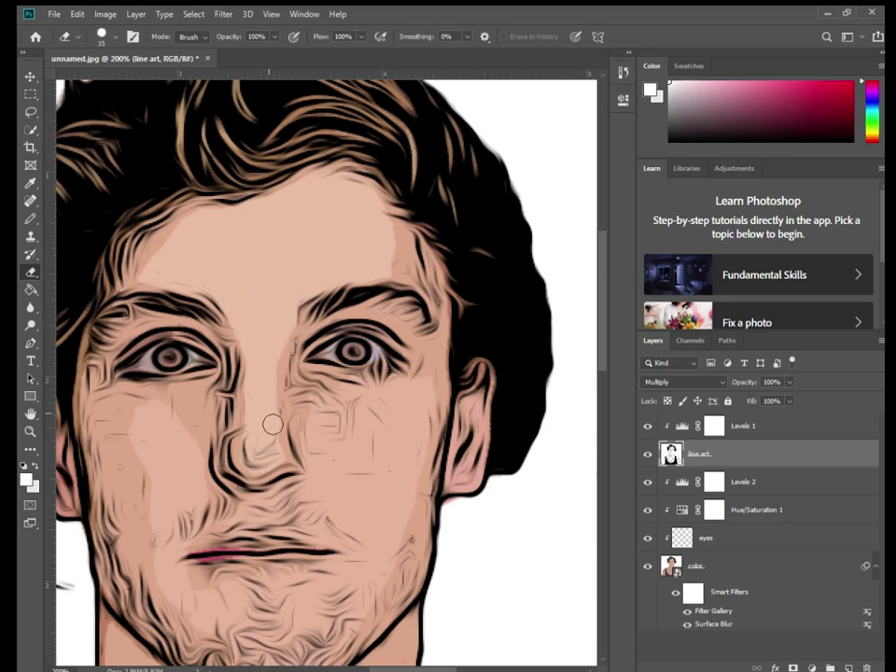
{"action": "scroll", "coordinate": [402, 448], "scroll_direction": "down", "scroll_amount": 1}
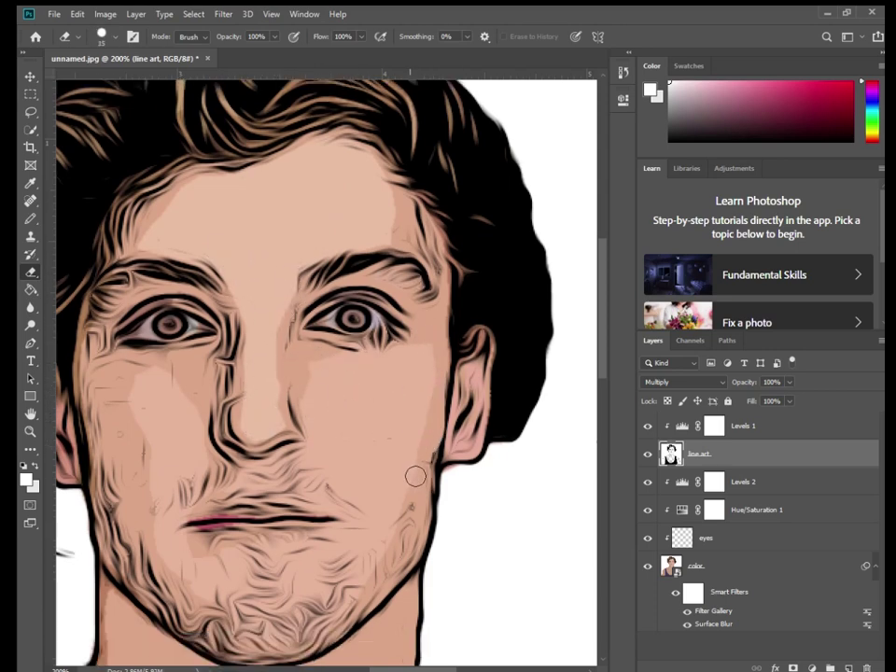
{"action": "scroll", "coordinate": [415, 476], "scroll_direction": "down", "scroll_amount": 1}
{"action": "key", "text": "bracketleft"}
{"action": "key", "text": "bracketleft"}
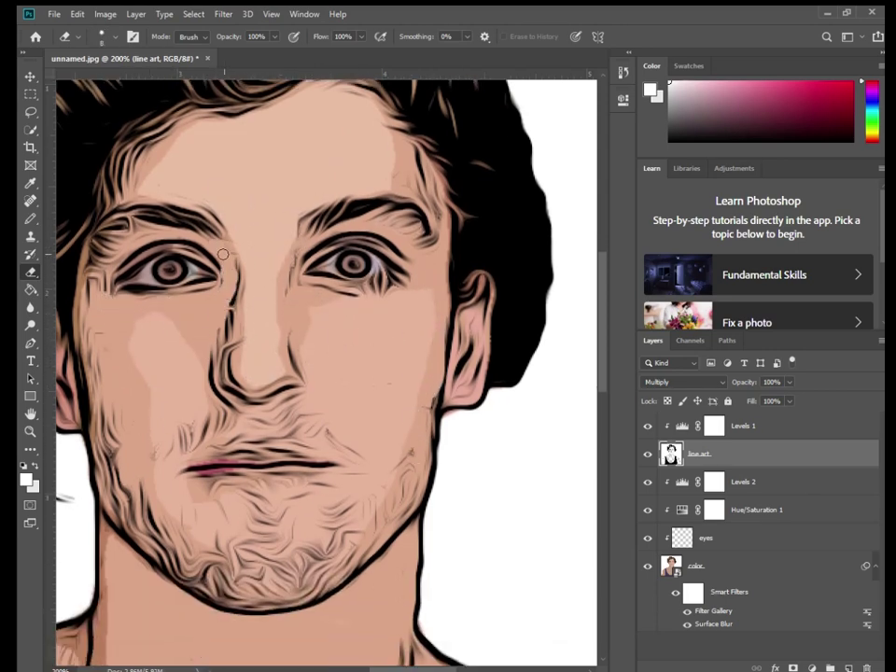
{"action": "key", "text": "bracketright"}
{"action": "key", "text": "bracketright"}
{"action": "key", "text": "bracketright"}
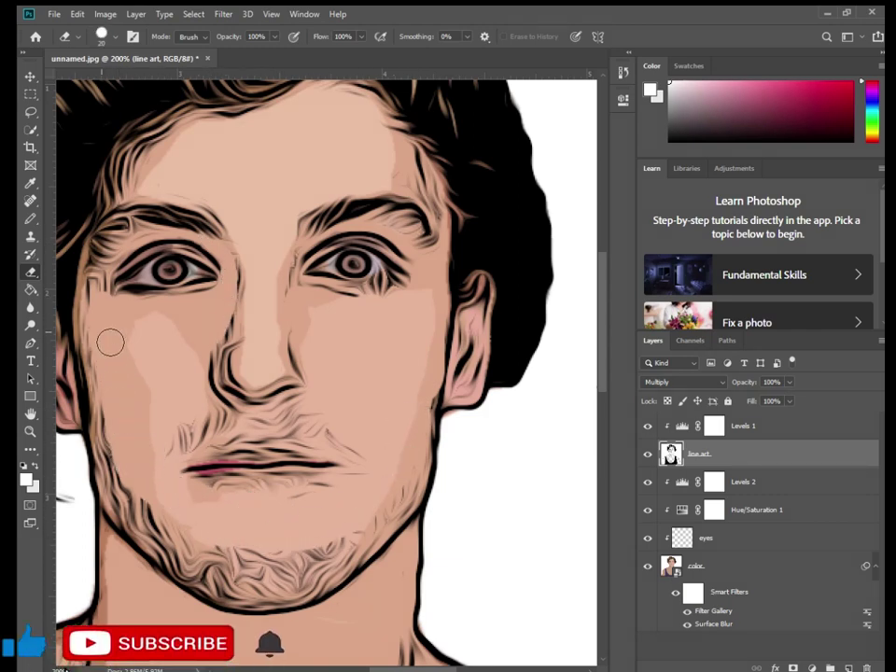
{"action": "left_click_drag", "start_coordinate": [254, 566], "coordinate": [341, 546]}
{"action": "key", "text": "bracketleft"}
{"action": "key", "text": "bracketleft"}
{"action": "key", "text": "bracketleft"}
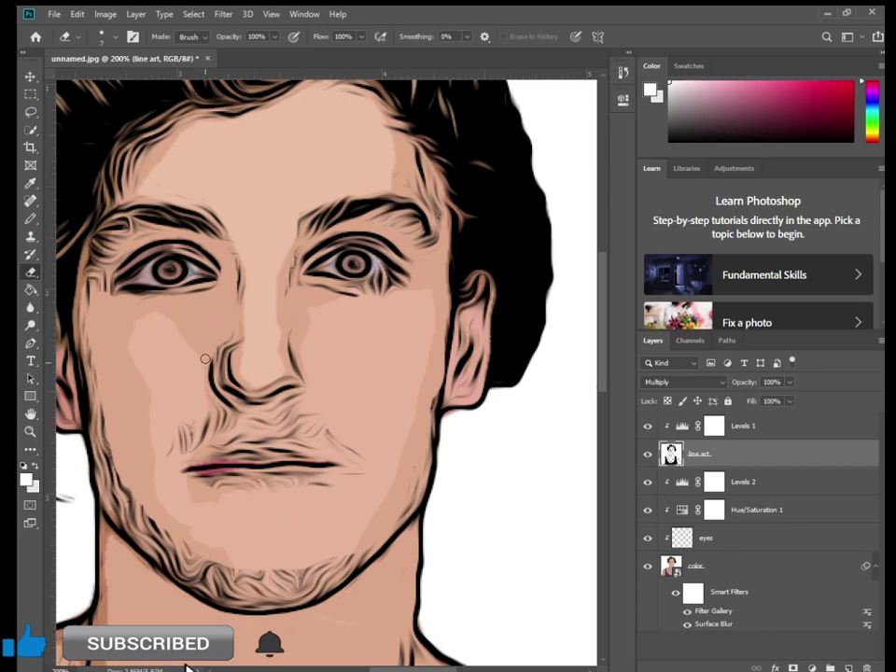
{"action": "left_click_drag", "start_coordinate": [197, 436], "coordinate": [361, 457]}
{"action": "key", "text": "ctrl+z"}
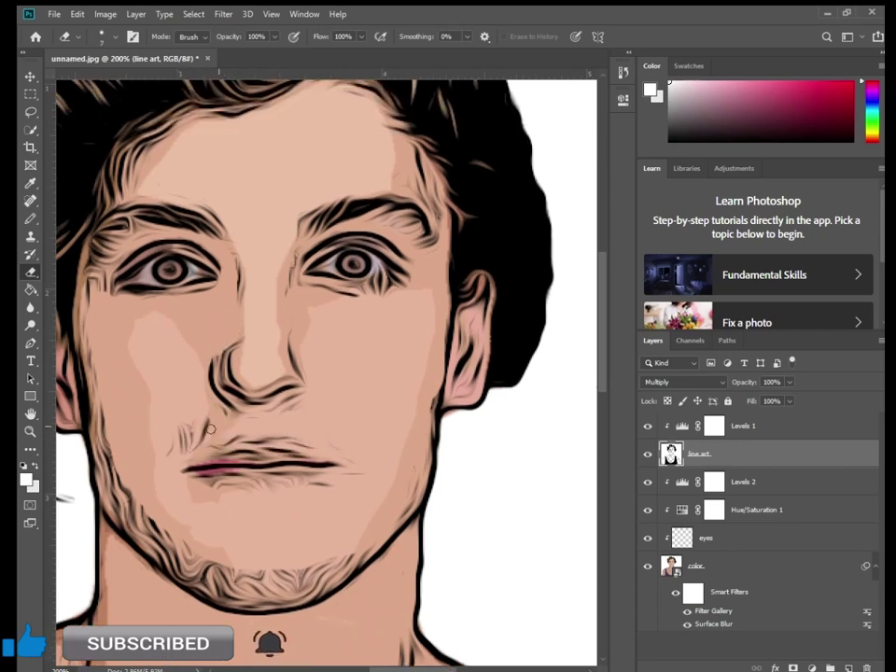
Erase the stray strands on the upper shoulder and along the arm crease
{"action": "scroll", "coordinate": [320, 490], "scroll_direction": "down", "scroll_amount": 2}
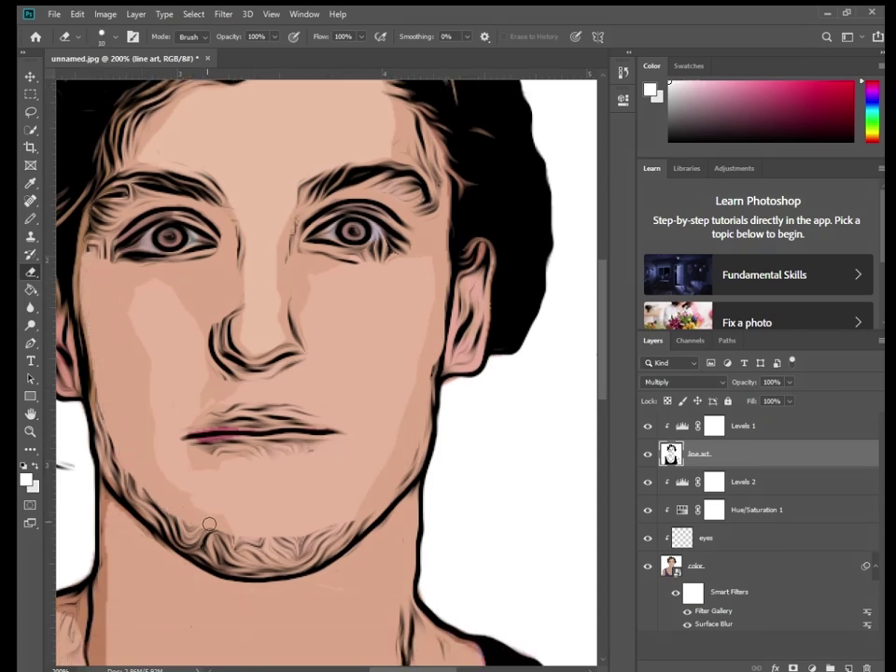
{"action": "key", "text": "ctrl+minus"}
{"action": "key", "text": "ctrl+0"}
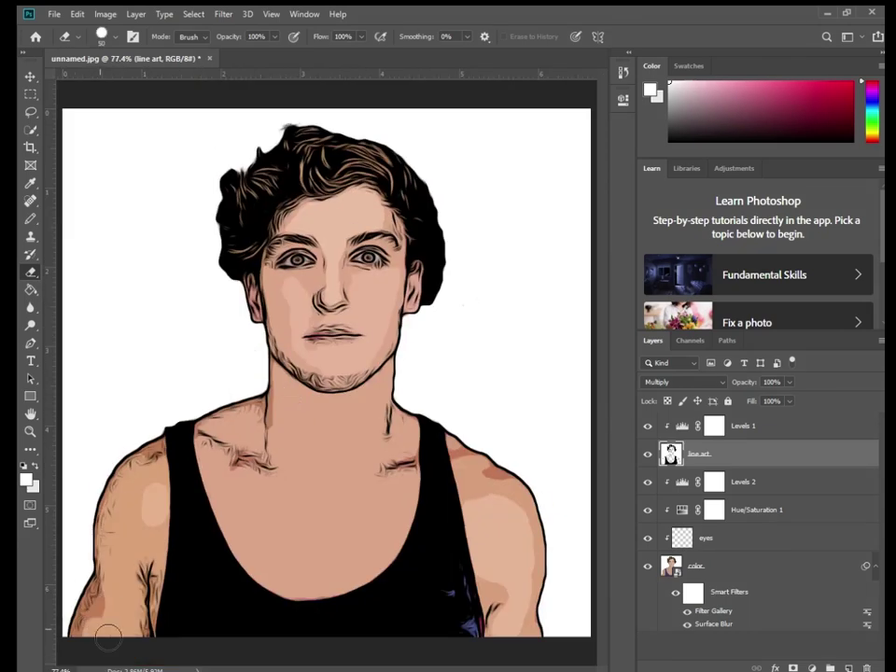
{"action": "key", "text": "ctrl+1"}
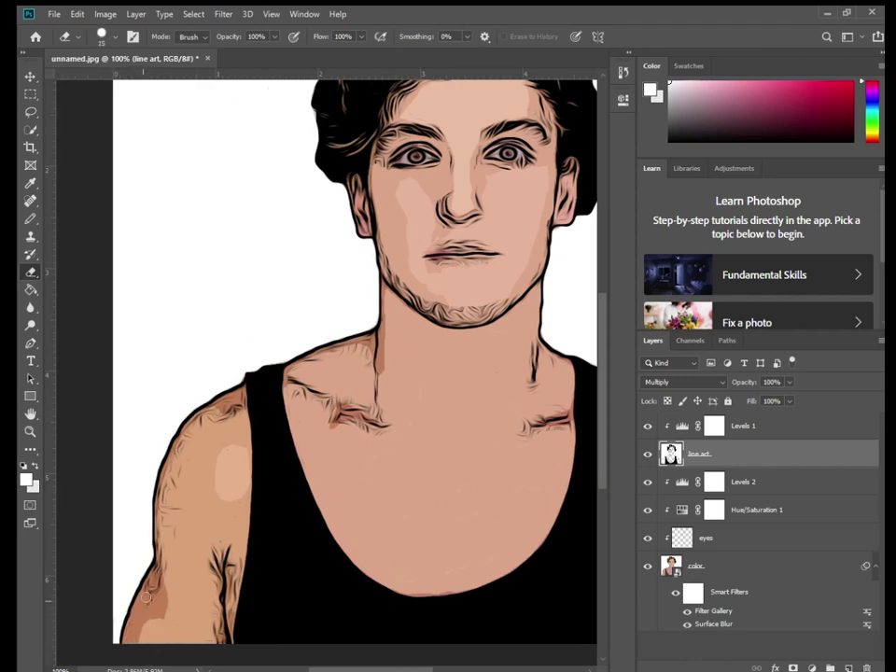
{"action": "scroll", "coordinate": [234, 420], "scroll_direction": "up", "scroll_amount": 1}
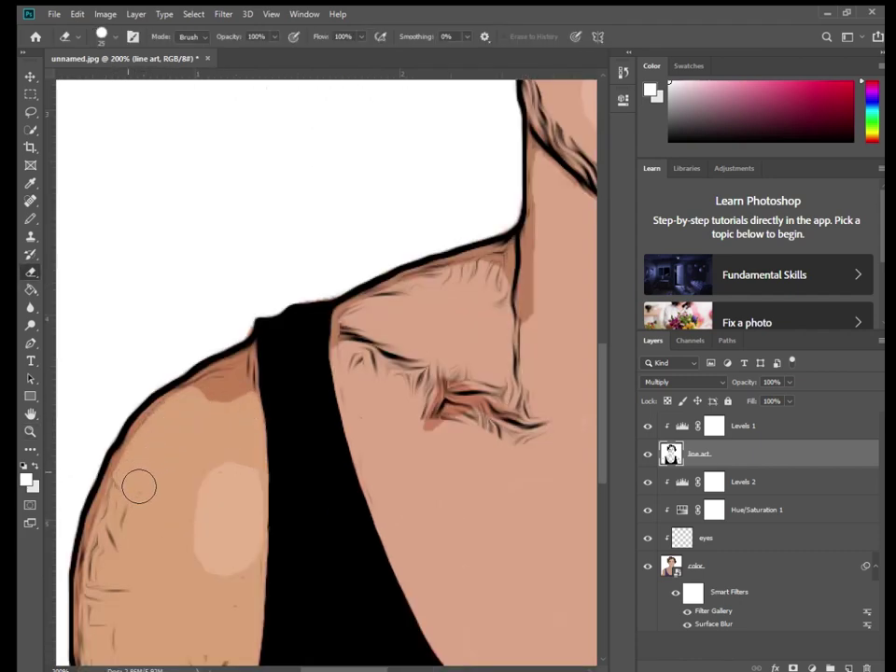
{"action": "left_click_drag", "start_coordinate": [146, 466], "coordinate": [178, 411]}
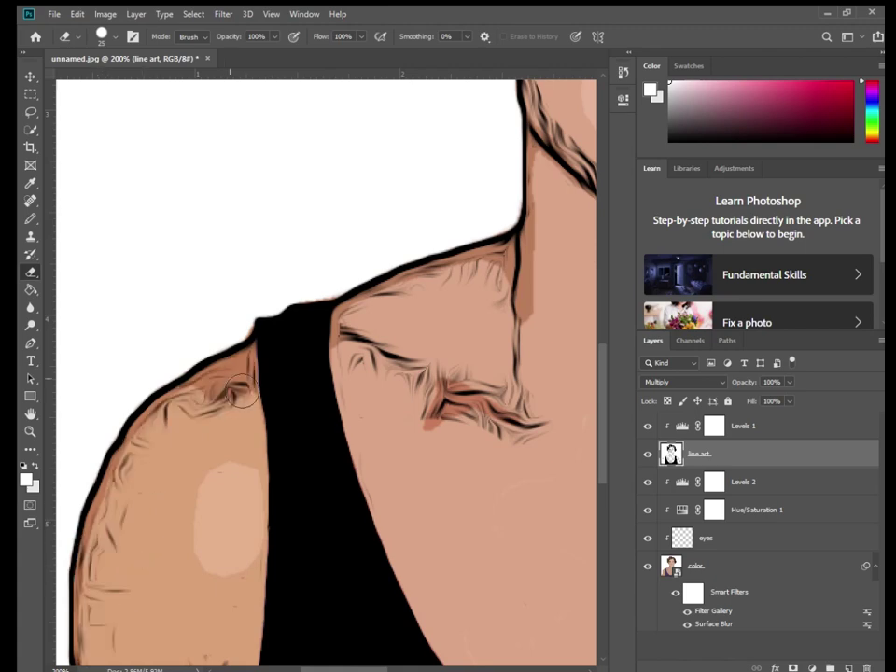
{"action": "key", "text": "bracketleft"}
{"action": "key", "text": "bracketleft"}
{"action": "key", "text": "bracketleft"}
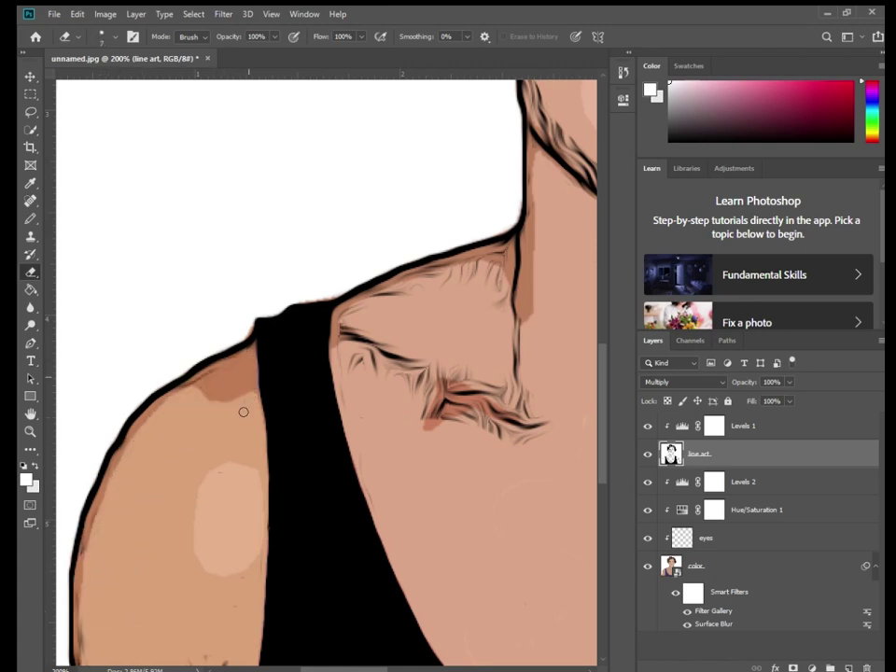
{"action": "scroll", "coordinate": [251, 358], "scroll_direction": "down", "scroll_amount": 5}
{"action": "scroll", "coordinate": [271, 572], "scroll_direction": "down", "scroll_amount": 1}
{"action": "left_click_drag", "start_coordinate": [227, 539], "coordinate": [199, 447]}
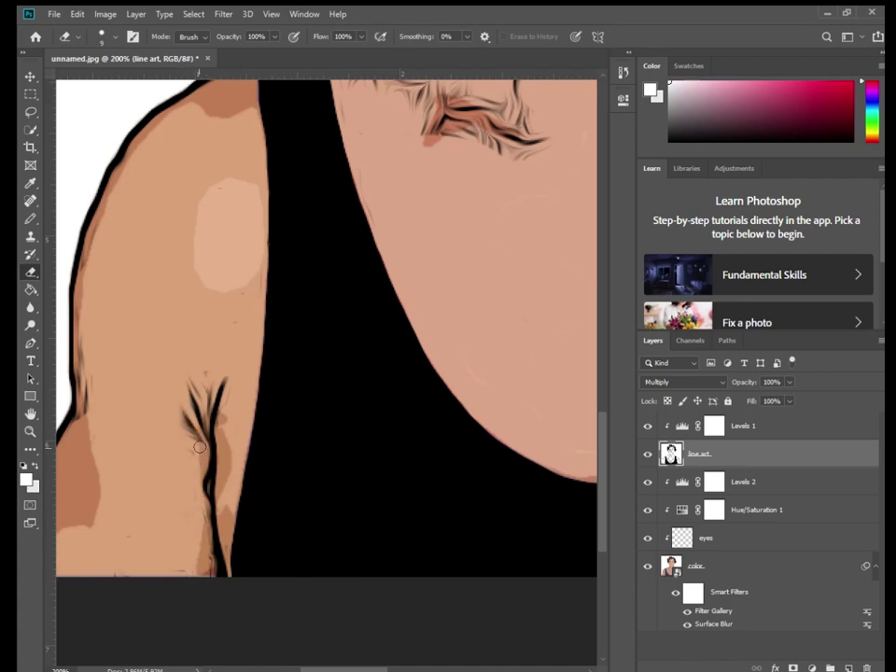
Erase the strands along the collarbone crease, redoing one mistaken stroke
{"action": "scroll", "coordinate": [118, 364], "scroll_direction": "down", "scroll_amount": 1}
{"action": "scroll", "coordinate": [220, 306], "scroll_direction": "up", "scroll_amount": 4}
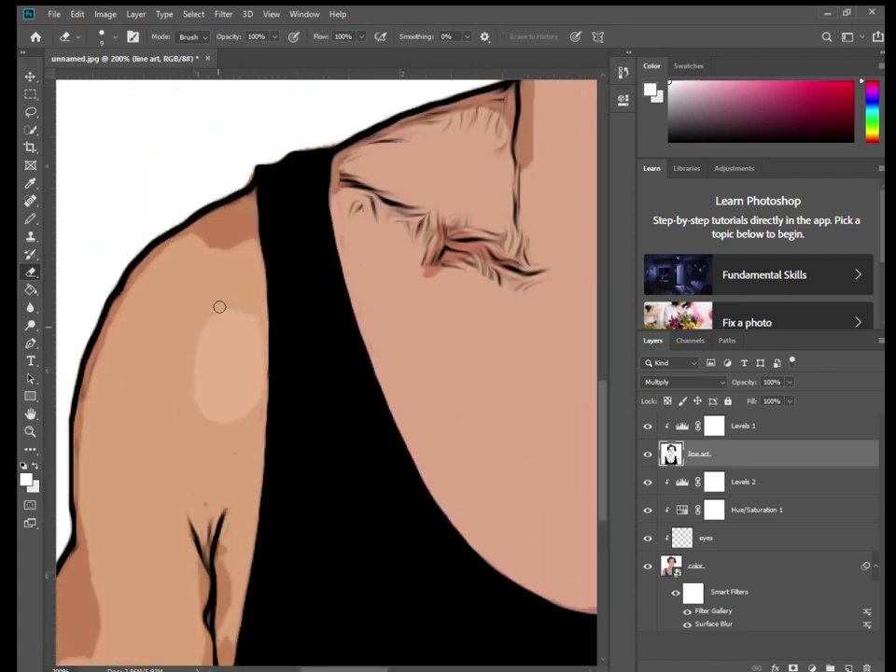
{"action": "scroll", "coordinate": [220, 307], "scroll_direction": "up", "scroll_amount": 2}
{"action": "mouse_move", "coordinate": [496, 362]}
{"action": "left_mouse_down"}
{"action": "mouse_move", "coordinate": [477, 331]}
{"action": "mouse_move", "coordinate": [474, 297]}
{"action": "left_mouse_up"}
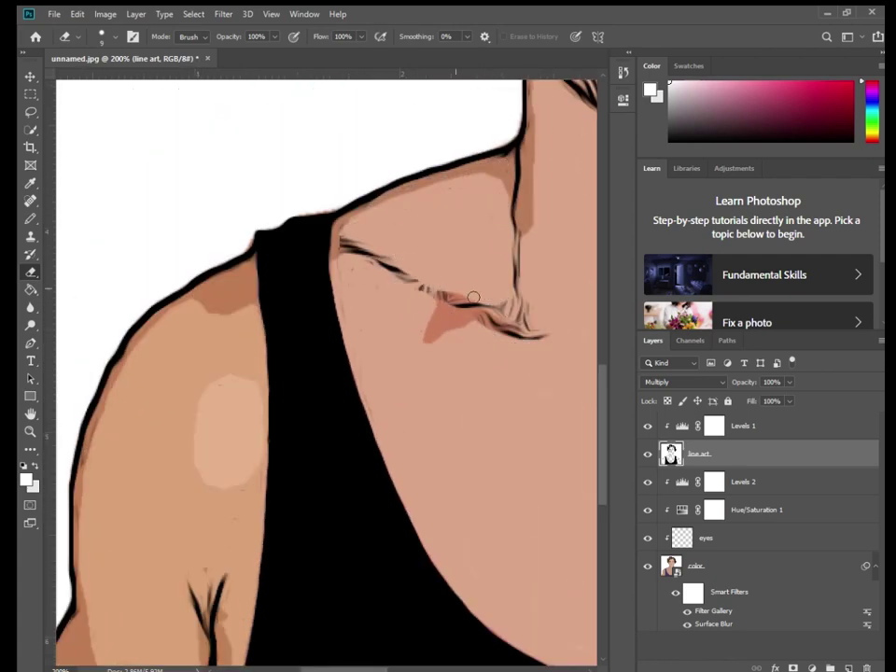
{"action": "key", "text": "ctrl+z"}
{"action": "left_click_drag", "start_coordinate": [360, 261], "coordinate": [510, 358]}
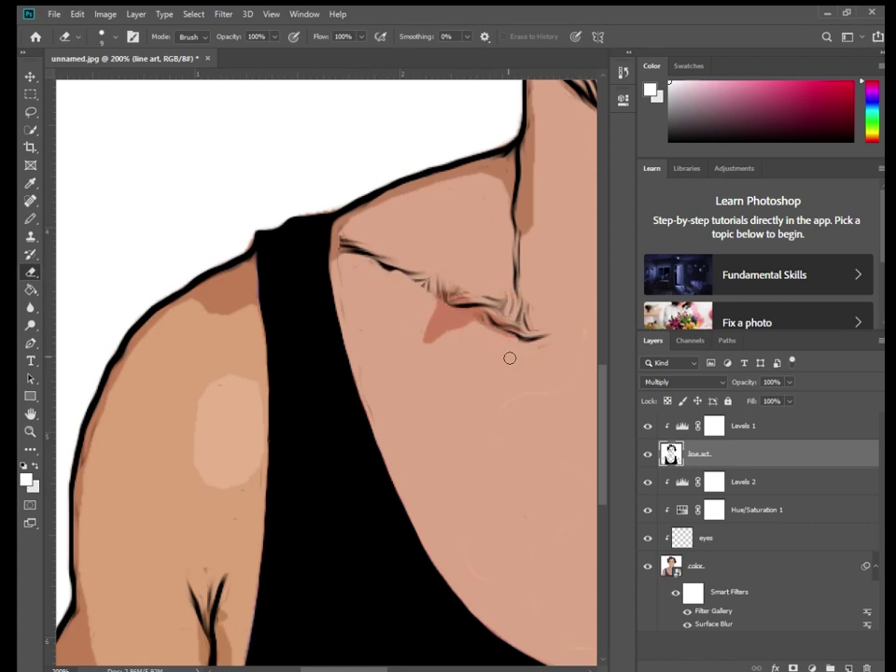
Zoom and pan the view in closely on the eyes
{"action": "key", "text": "ctrl+0"}
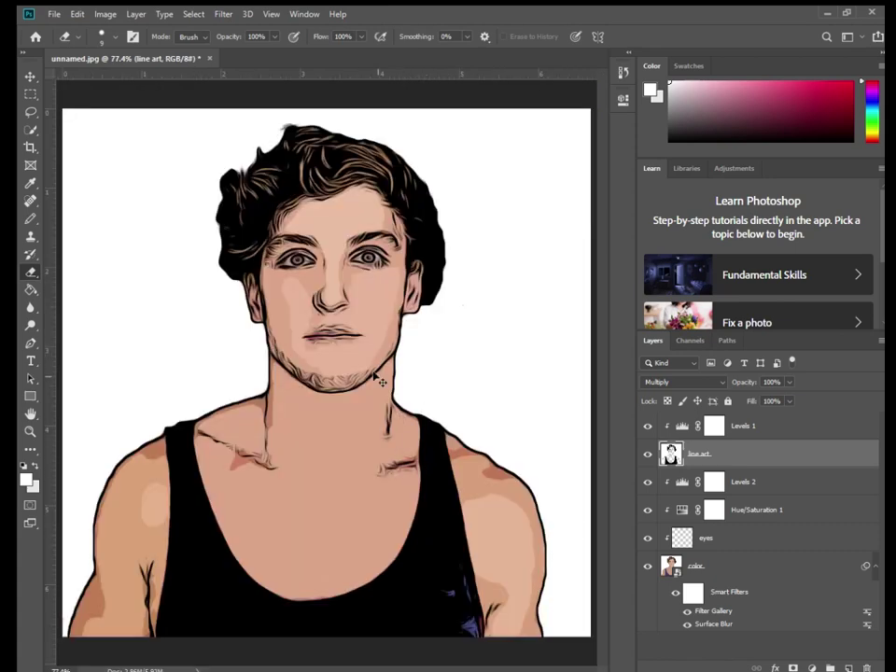
{"action": "left_click", "coordinate": [282, 264]}
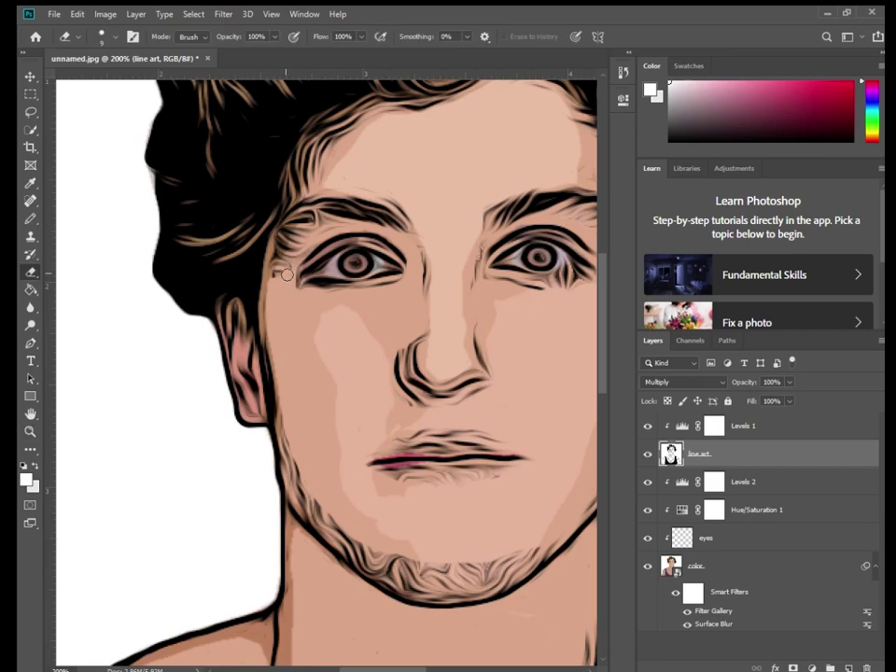
{"action": "left_click_drag", "start_coordinate": [285, 263], "coordinate": [107, 252]}
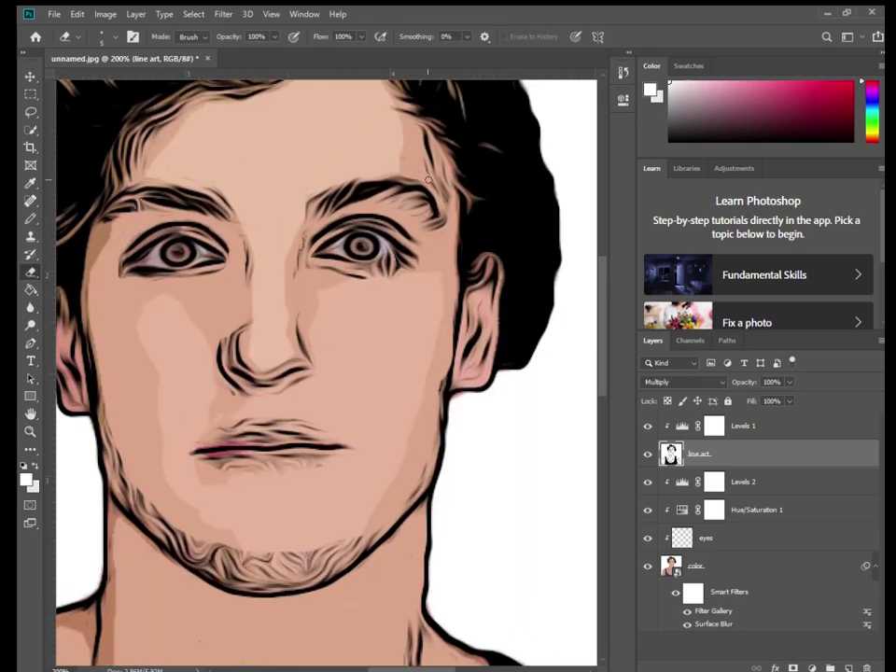
{"action": "key", "text": "z"}
{"action": "left_click", "coordinate": [426, 36]}
Paint both eye whites bright white with the Pencil on the eyes layer
{"action": "key", "text": "ctrl+plus"}
{"action": "key", "text": "ctrl+plus"}
{"action": "key", "text": "ctrl+plus"}
{"action": "key", "text": "i"}
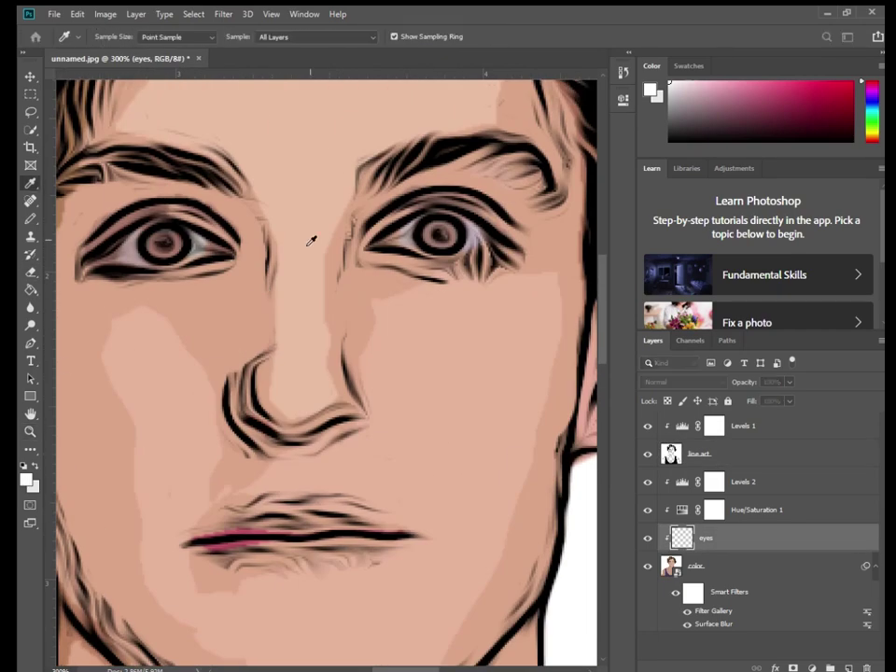
{"action": "left_click", "coordinate": [28, 220]}
{"action": "left_click", "coordinate": [184, 243], "text": "alt"}
{"action": "left_click_drag", "start_coordinate": [186, 245], "coordinate": [194, 254]}
{"action": "left_click_drag", "start_coordinate": [137, 260], "coordinate": [119, 261]}
{"action": "left_click_drag", "start_coordinate": [478, 244], "coordinate": [456, 234]}
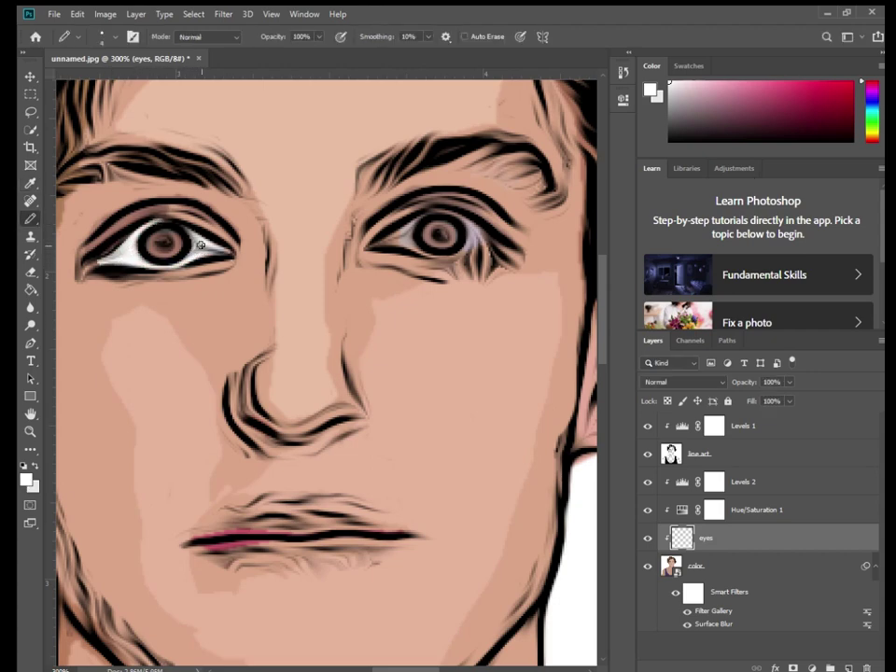
Sample the teal iris colour, zoom out to the full portrait, and select Levels 1
{"action": "key", "text": "i"}
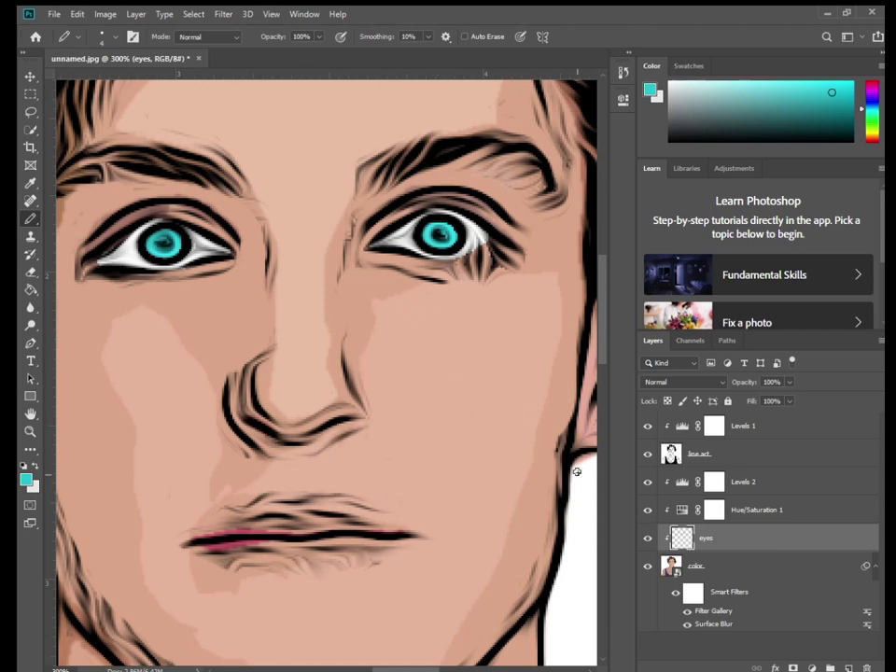
{"action": "key", "text": "z"}
{"action": "left_click", "coordinate": [425, 36]}
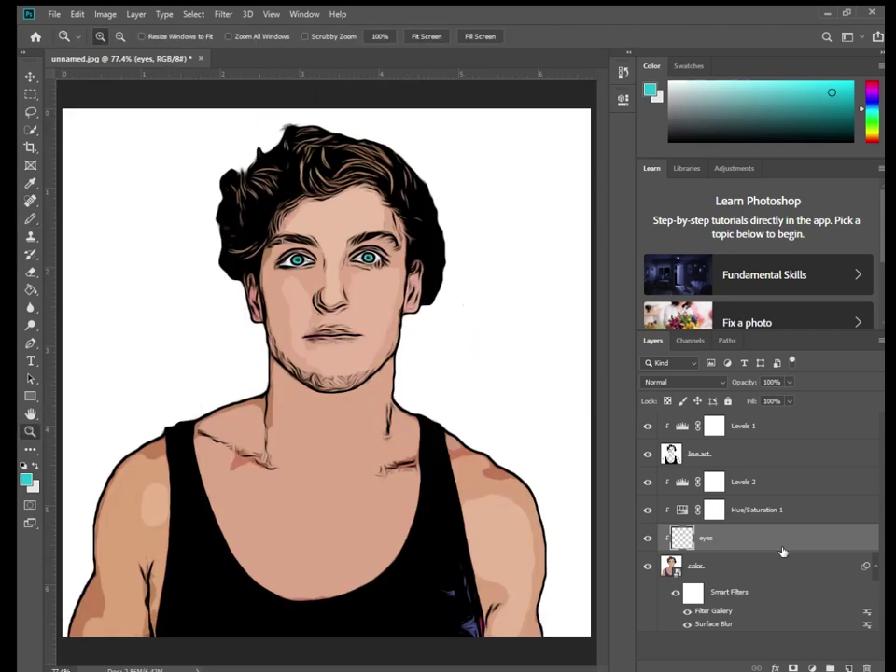
{"action": "left_click", "coordinate": [744, 426]}
Type a 'By PARON ART' text layer to the left of the chin
{"action": "key", "text": "t"}
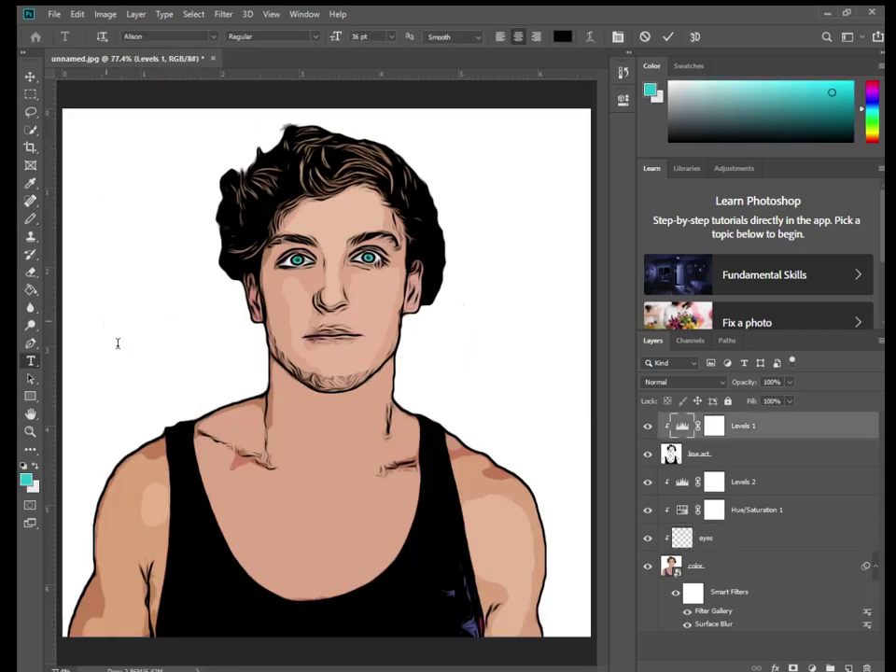
{"action": "left_click", "coordinate": [107, 320]}
{"action": "type", "text": "h"}
{"action": "key", "text": "BackSpace"}
{"action": "type", "text": "By "}
{"action": "type", "text": "PARON ART"}
Scale the signature down and place it beside the chin
{"action": "key", "text": "ctrl+t"}
{"action": "mouse_move", "coordinate": [297, 392]}
{"action": "left_mouse_down"}
{"action": "mouse_move", "coordinate": [227, 371]}
{"action": "mouse_move", "coordinate": [210, 350]}
{"action": "left_mouse_up"}
{"action": "left_click_drag", "start_coordinate": [140, 327], "coordinate": [172, 346]}
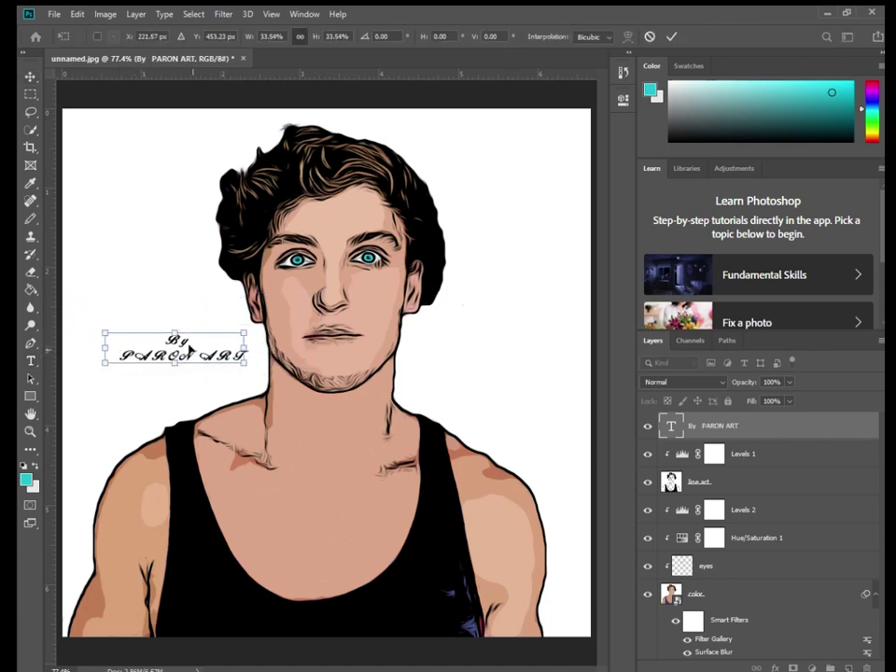
{"action": "left_click", "coordinate": [671, 36]}
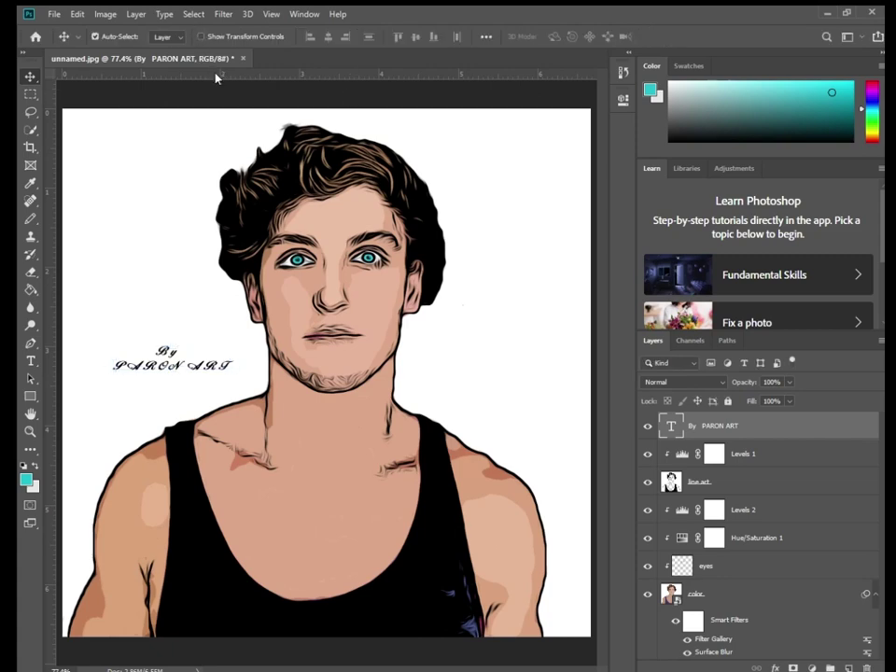
{"action": "left_click", "coordinate": [31, 360]}
Set the 'PARON ART' line in Brush Script Std Medium and commit the text edit
{"action": "triple_click", "coordinate": [167, 366]}
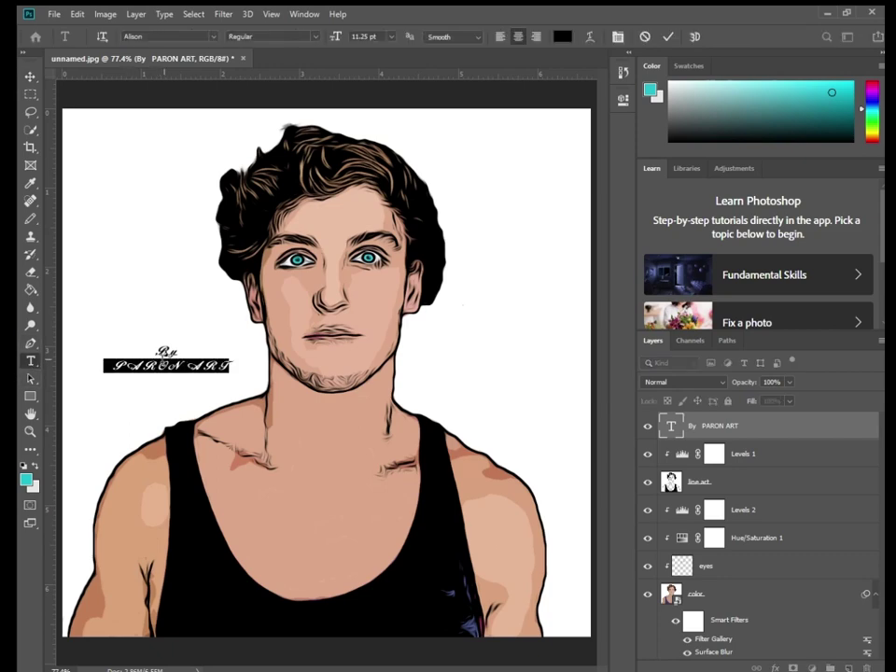
{"action": "double_click", "coordinate": [166, 352]}
{"action": "mouse_move", "coordinate": [113, 366]}
{"action": "left_mouse_down"}
{"action": "mouse_move", "coordinate": [213, 366]}
{"action": "mouse_move", "coordinate": [126, 370]}
{"action": "left_mouse_up"}
{"action": "left_click", "coordinate": [168, 366]}
{"action": "left_click", "coordinate": [211, 36]}
{"action": "key", "text": "Down"}
{"action": "key", "text": "Down"}
{"action": "key", "text": "Down"}
{"action": "key", "text": "Down"}
{"action": "key", "text": "Down"}
{"action": "key", "text": "Down"}
{"action": "key", "text": "Down"}
{"action": "key", "text": "Down"}
{"action": "key", "text": "Down"}
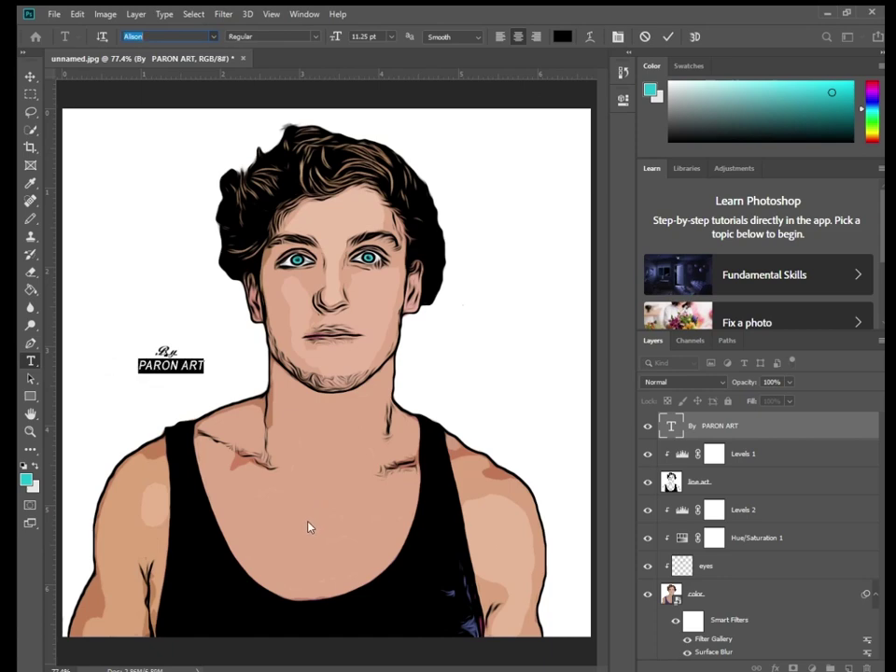
{"action": "key", "text": "Down"}
{"action": "key", "text": "Down"}
{"action": "key", "text": "Down"}
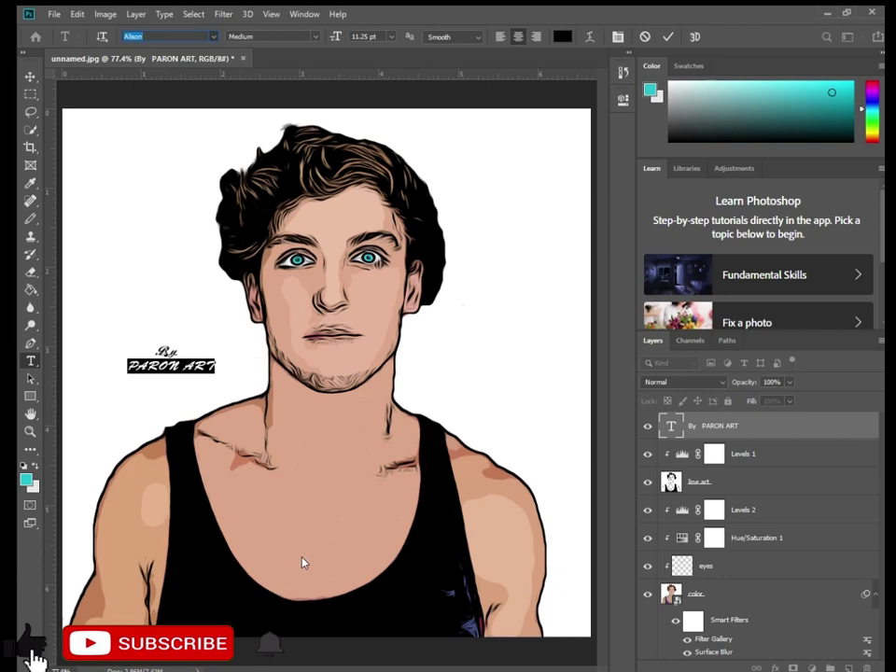
{"action": "key", "text": "Down"}
{"action": "key", "text": "Down"}
{"action": "key", "text": "Return"}
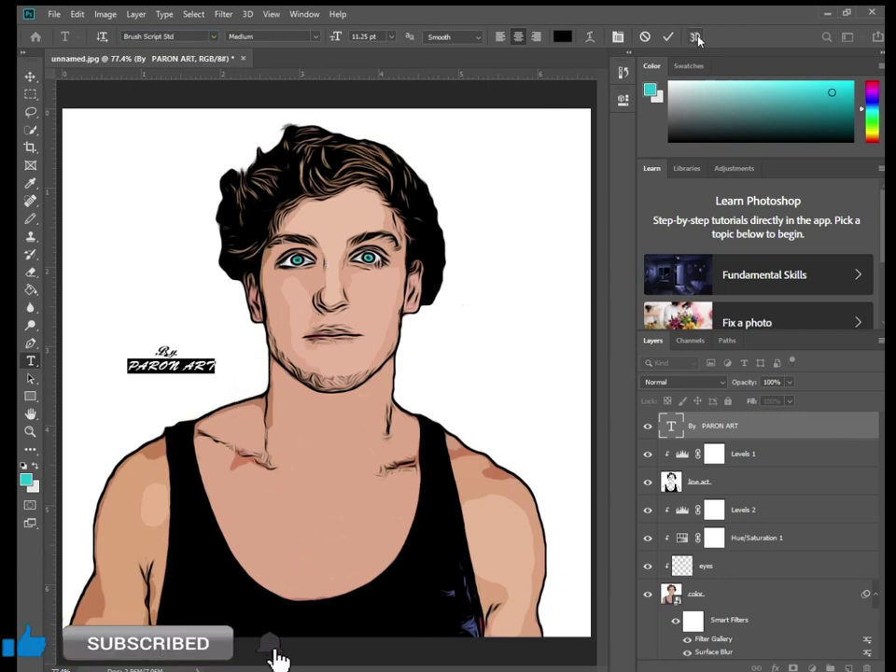
{"action": "left_click", "coordinate": [666, 36]}
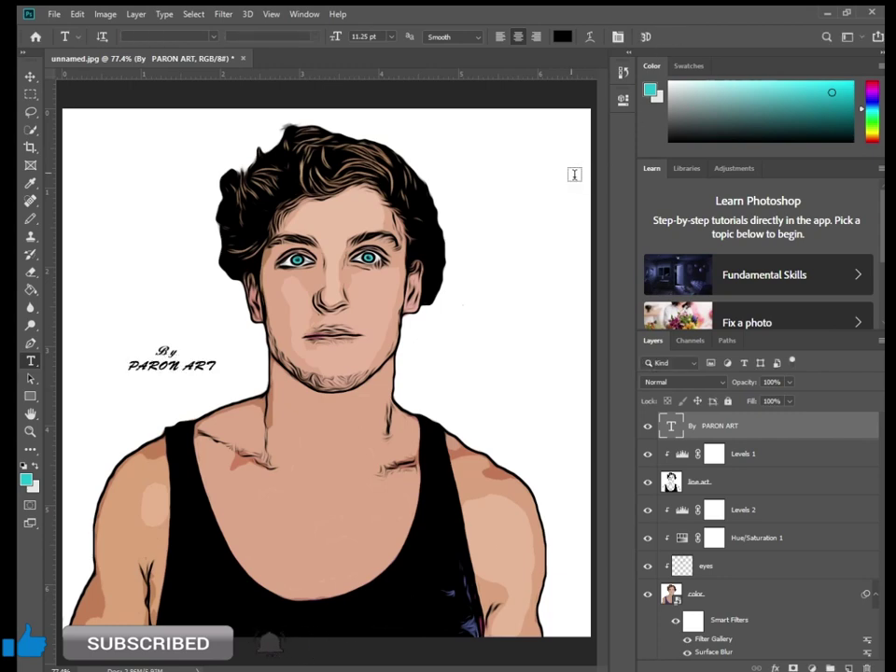